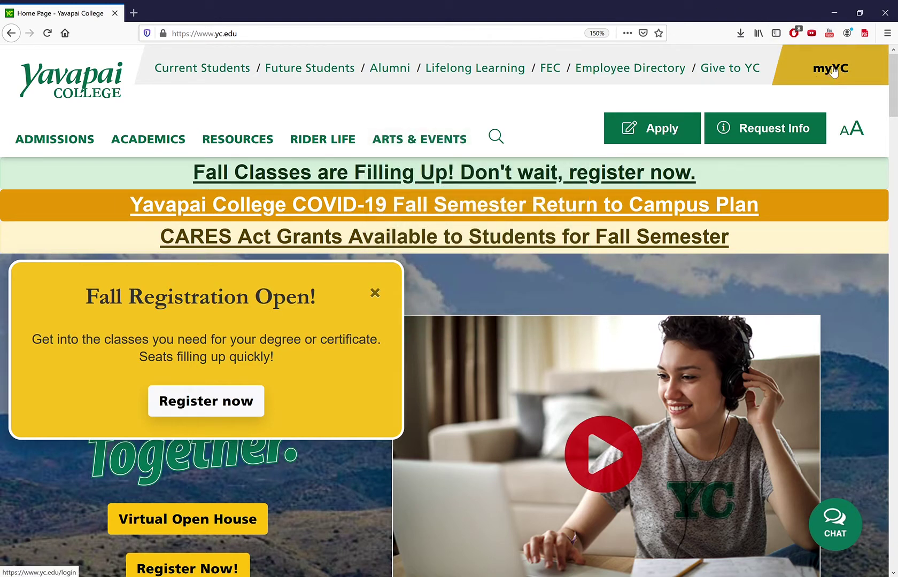
Open the myYC portal and expand the Library and Students sections to show their links.
click(832, 71)
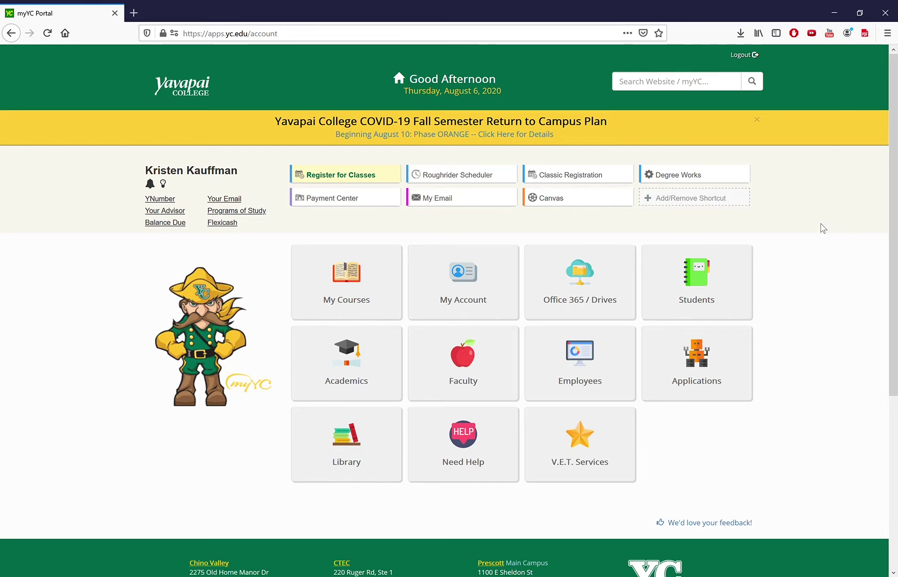
click(376, 463)
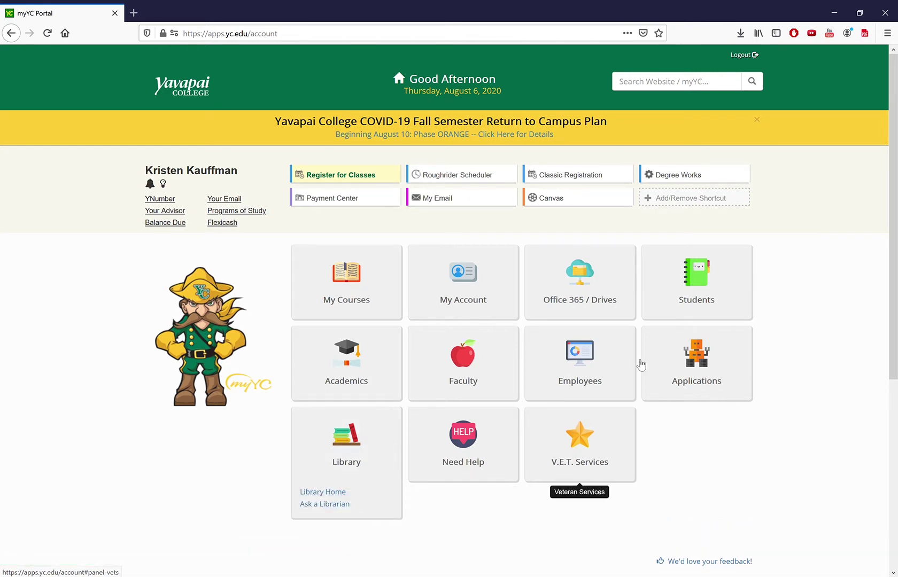
click(741, 283)
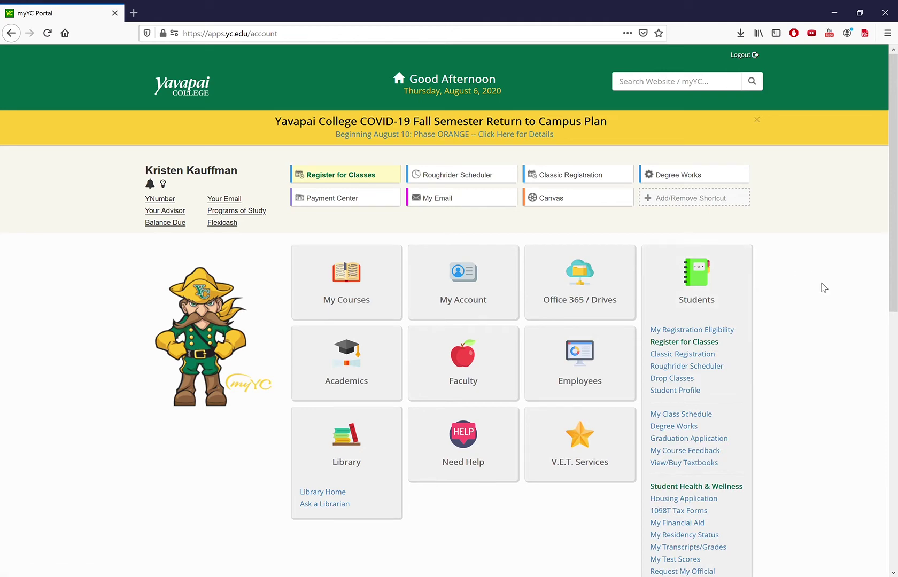
scroll(824, 287, down, 1)
scroll(824, 288, up, 1)
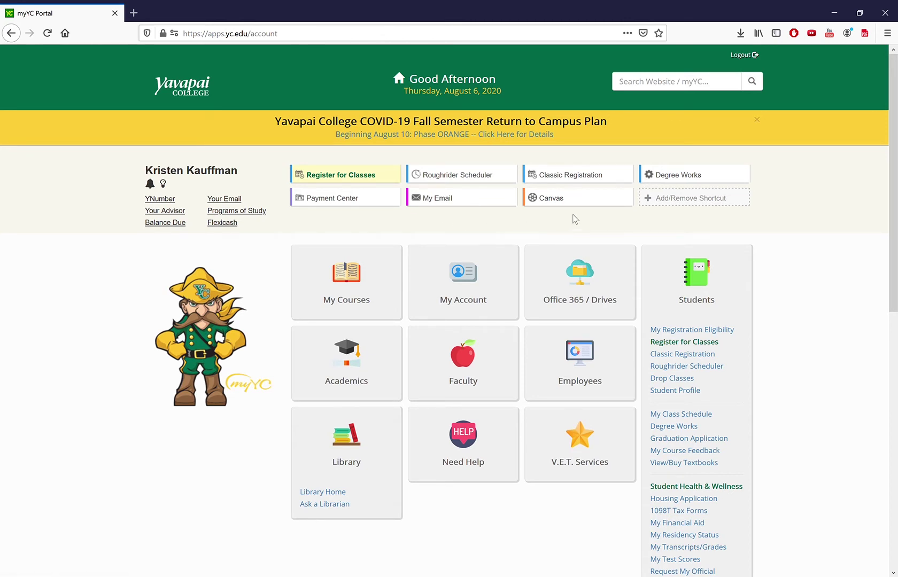
Open Canvas from the myYC portal shortcuts and enter the unpublished course Sandbox: CRW140.
click(562, 201)
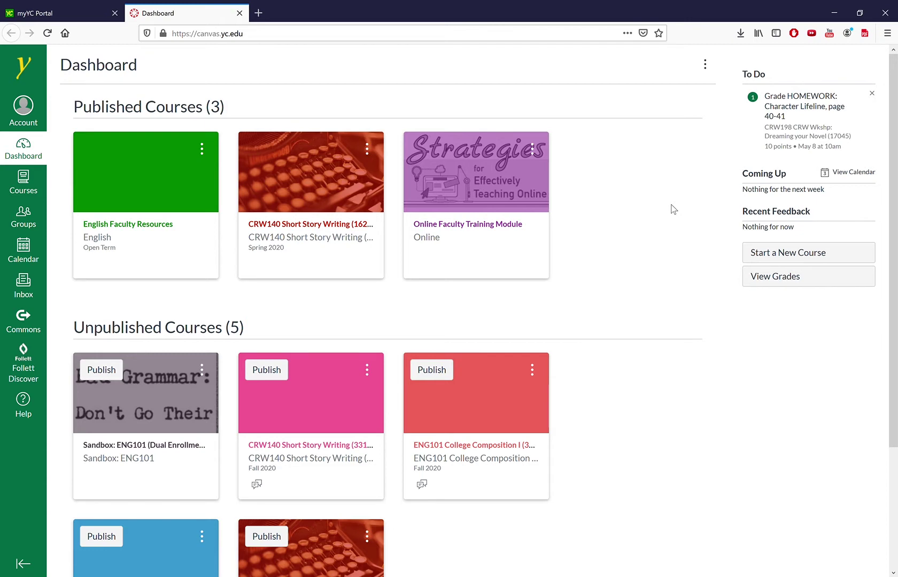
scroll(674, 209, down, 3)
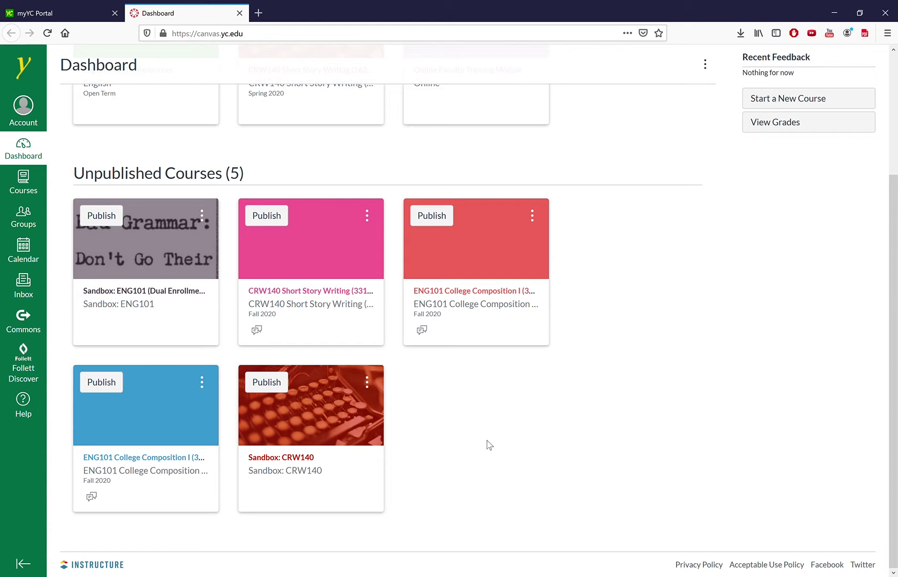
click(313, 470)
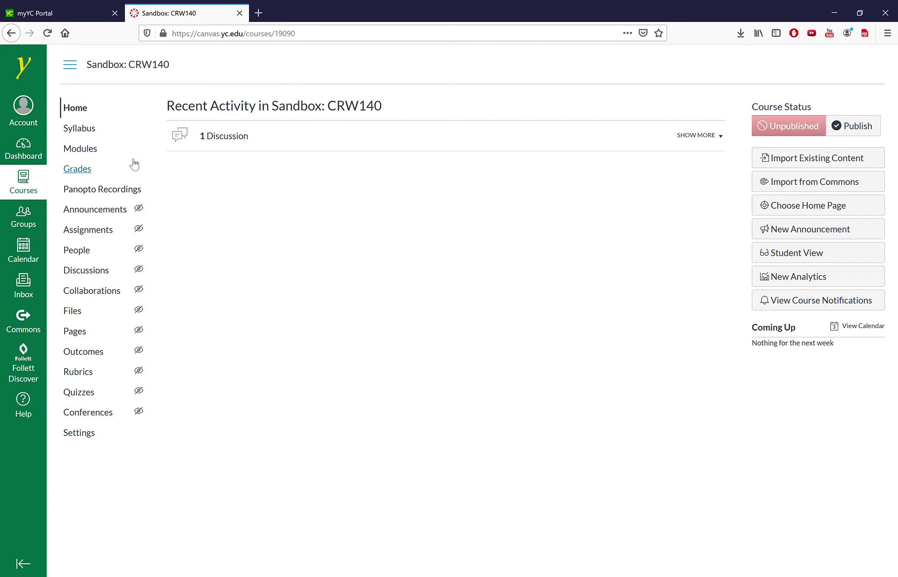
Open the course syllabus and examine its policies and the assignment due dates in the Course Summary.
click(90, 132)
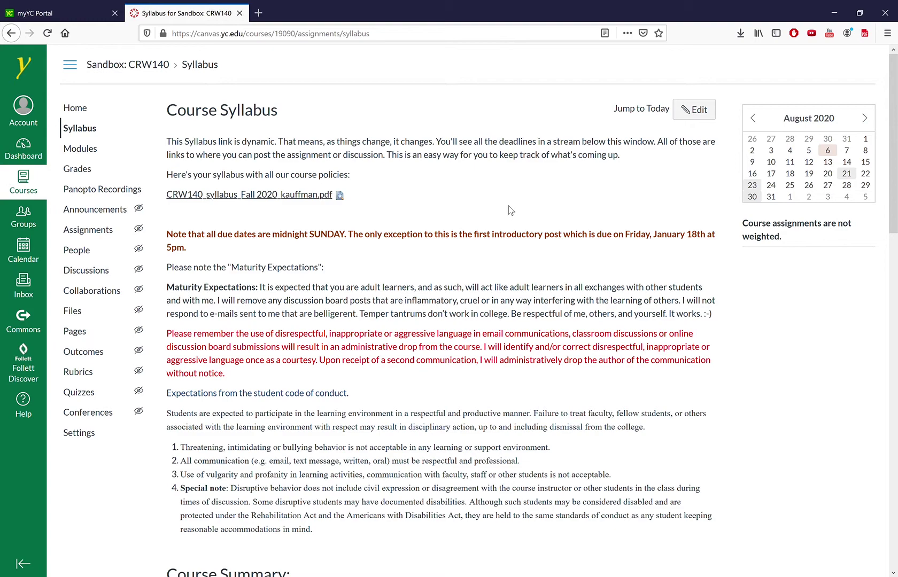
scroll(510, 210, down, 8)
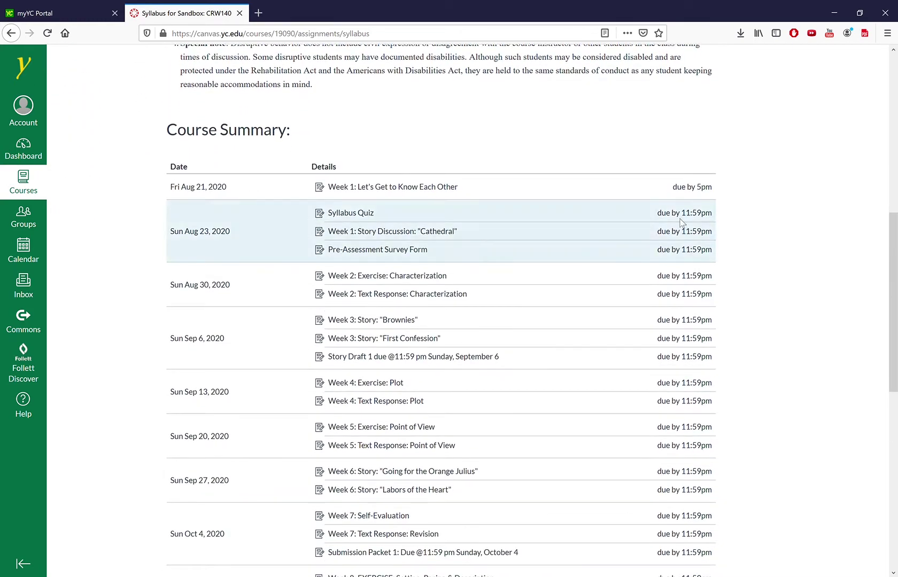
scroll(736, 309, down, 5)
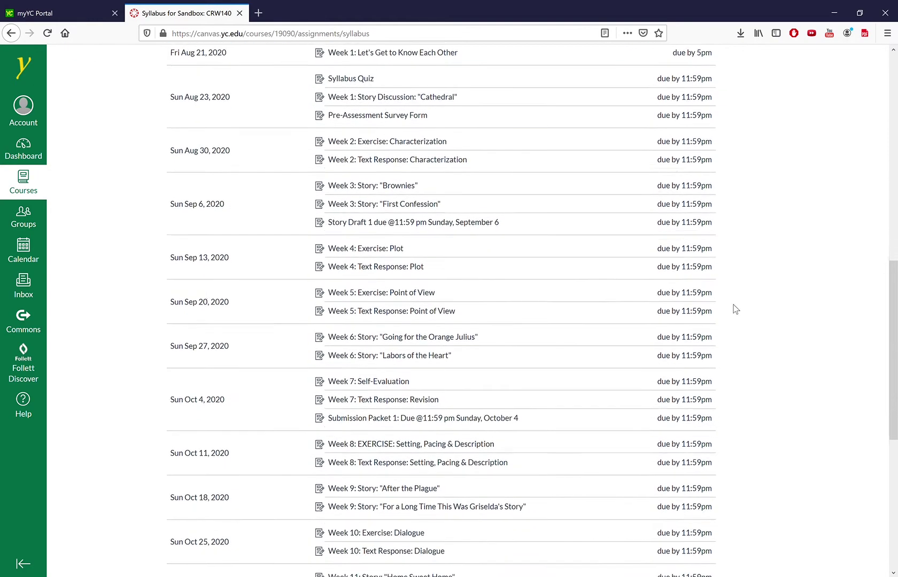
scroll(736, 309, down, 3)
scroll(736, 309, up, 11)
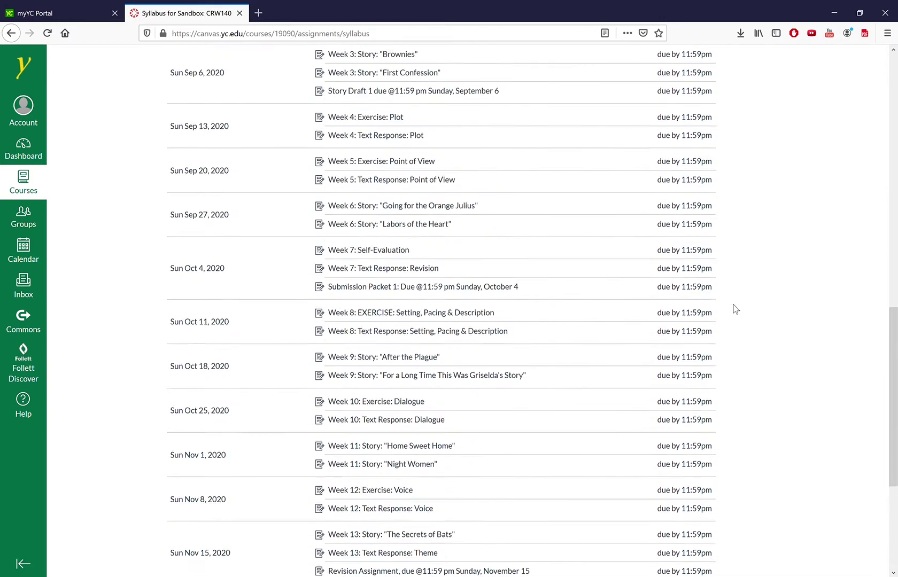
scroll(736, 309, down, 3)
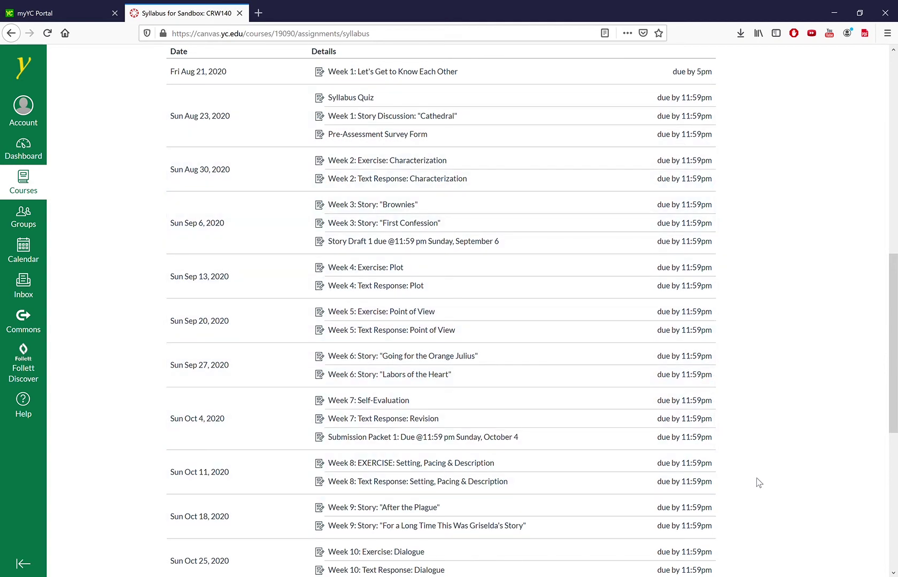
scroll(758, 482, up, 3)
scroll(757, 478, up, 1)
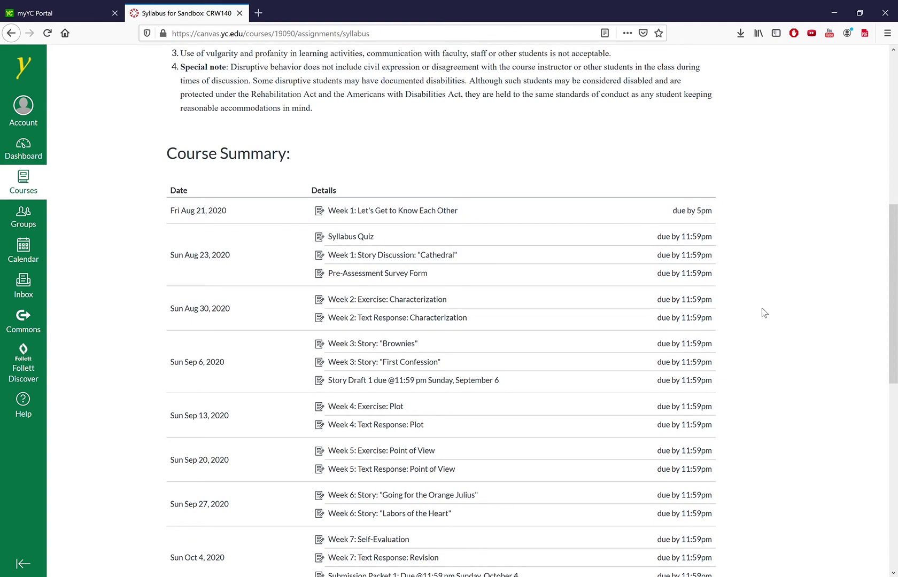
scroll(762, 309, up, 6)
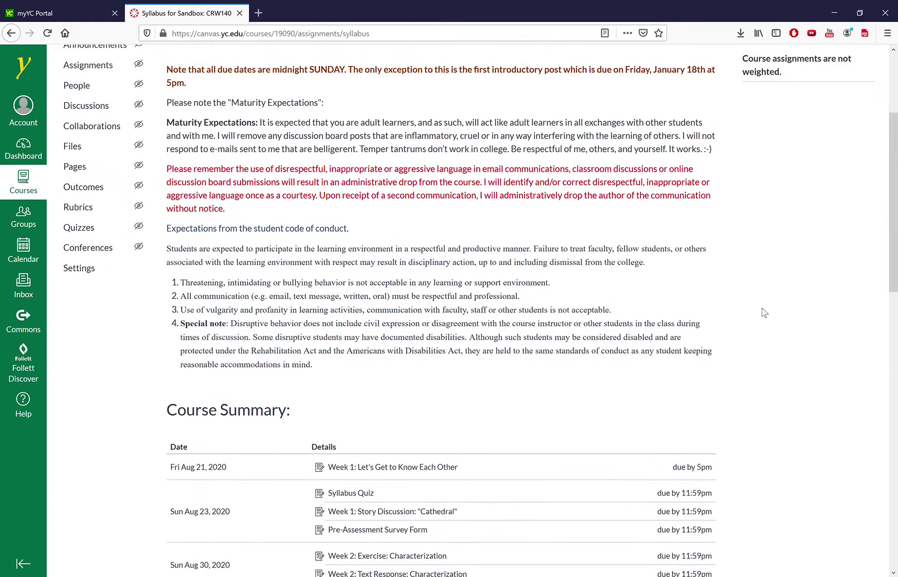
scroll(762, 308, down, 4)
scroll(762, 308, down, 4)
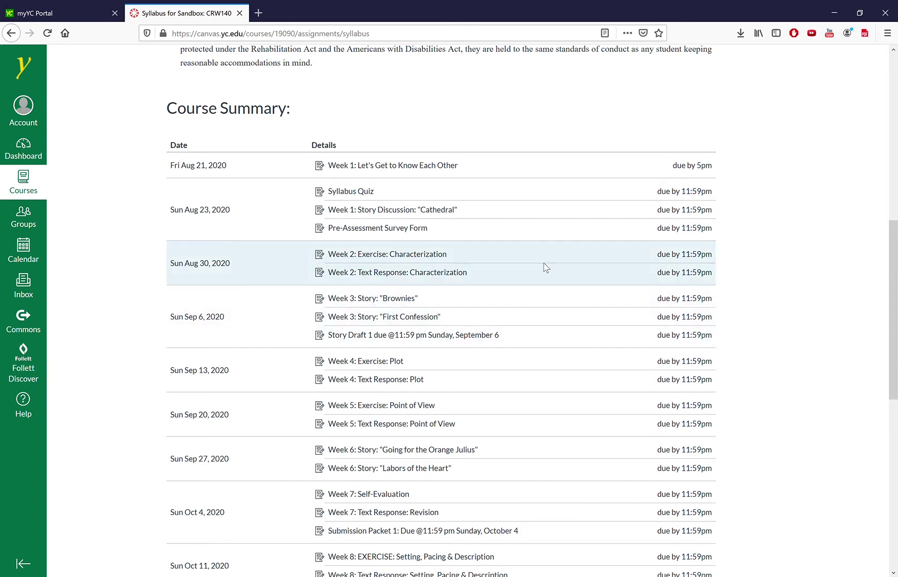
scroll(769, 245, up, 7)
scroll(769, 243, up, 1)
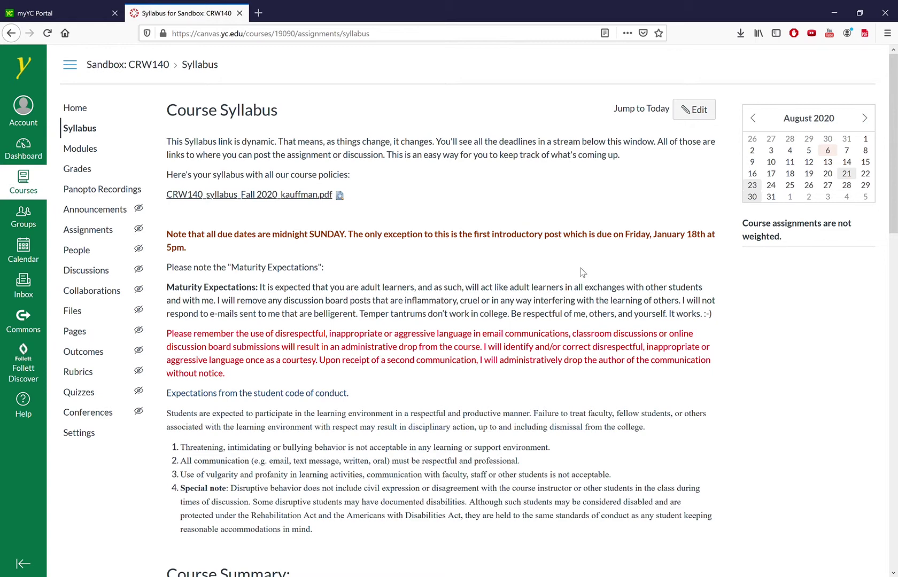
Go to the course's Modules and open the Week 1 instructions page.
click(23, 247)
click(86, 156)
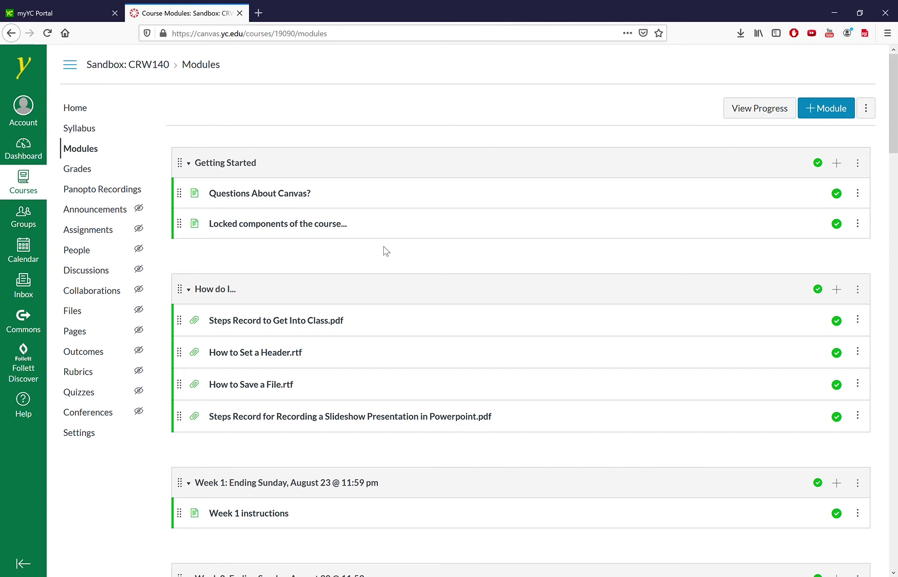
scroll(386, 251, down, 3)
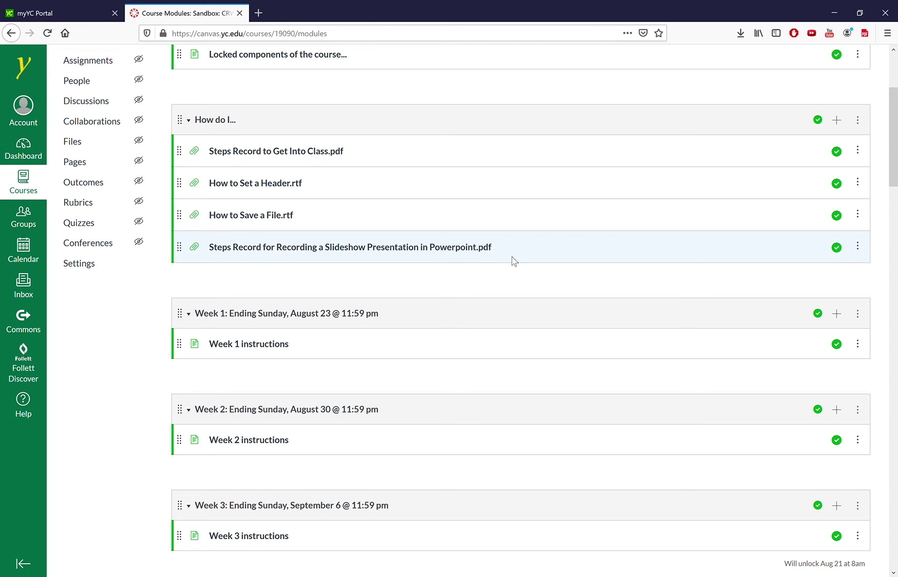
scroll(513, 261, down, 2)
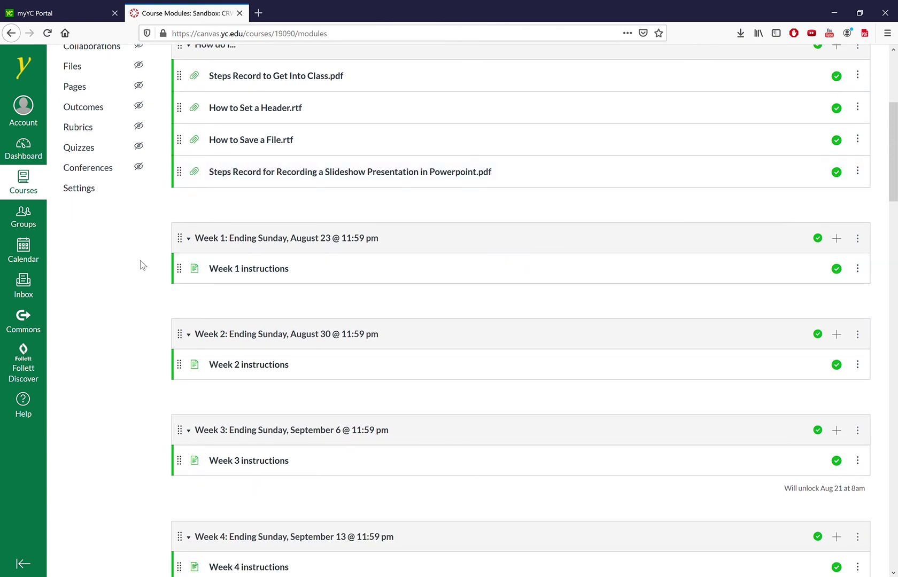
click(239, 273)
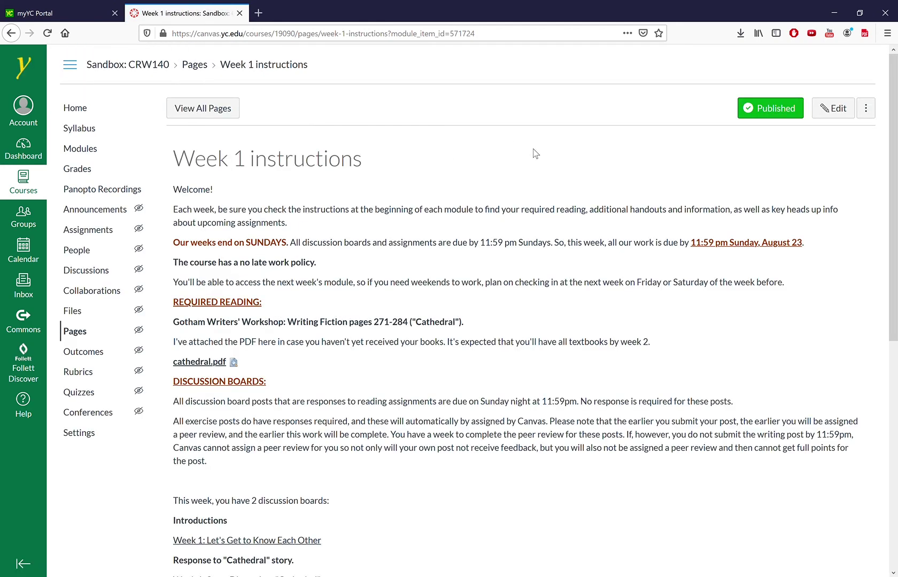
Review the Week 1 instructions from start to end, including required reading, discussion boards, syllabus quiz, pre-assessment and story draft sections, and return to the page's beginning.
scroll(535, 154, down, 7)
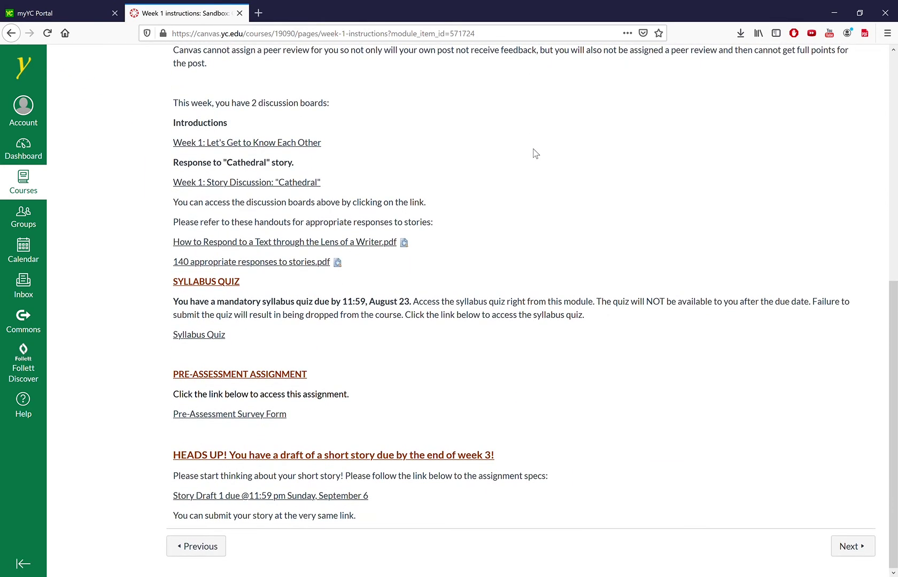
scroll(535, 154, up, 7)
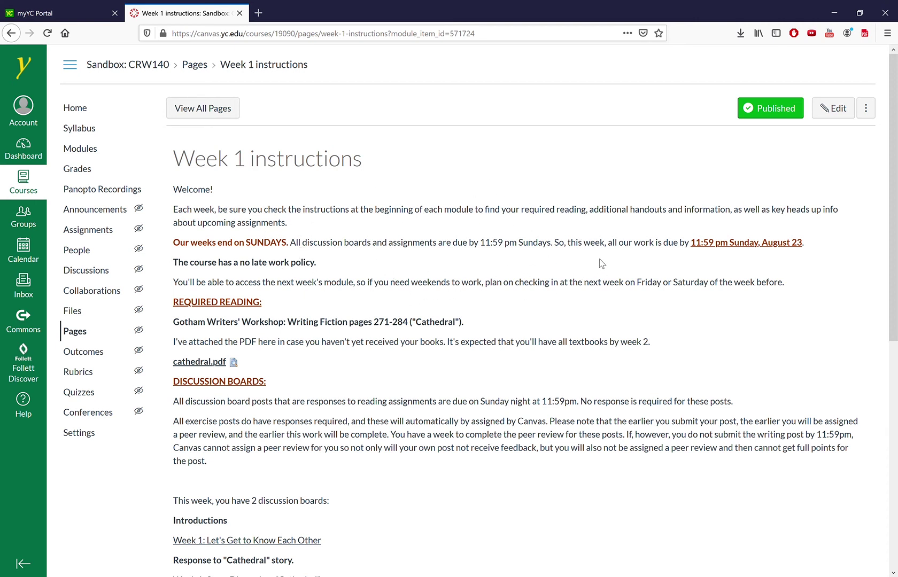
scroll(580, 225, down, 5)
scroll(580, 225, down, 1)
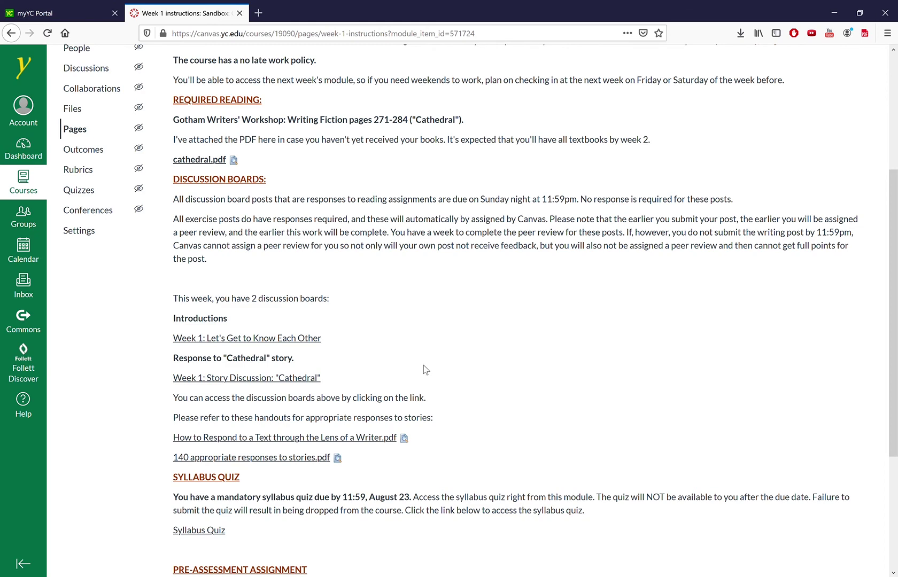
scroll(377, 329, down, 3)
scroll(342, 332, down, 2)
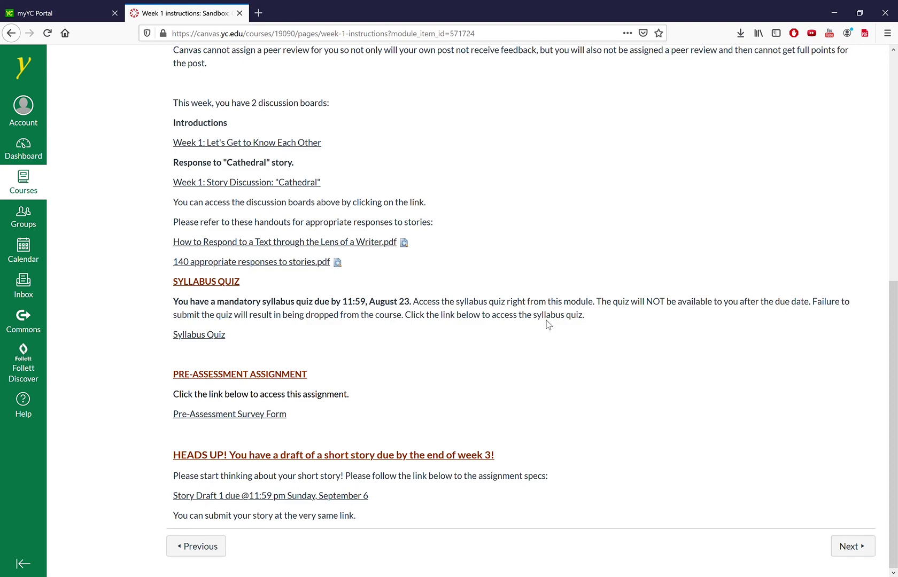
scroll(548, 325, up, 8)
scroll(548, 324, down, 8)
key(Home)
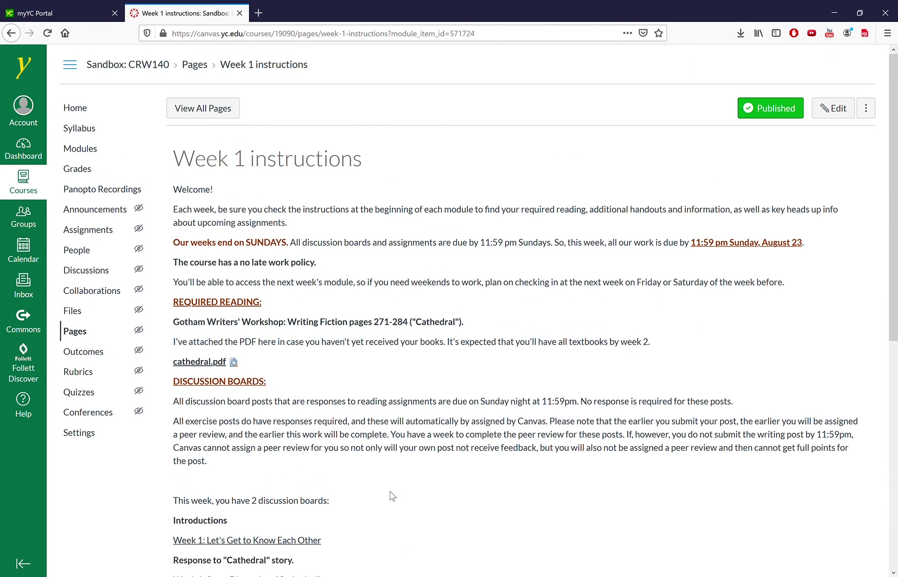